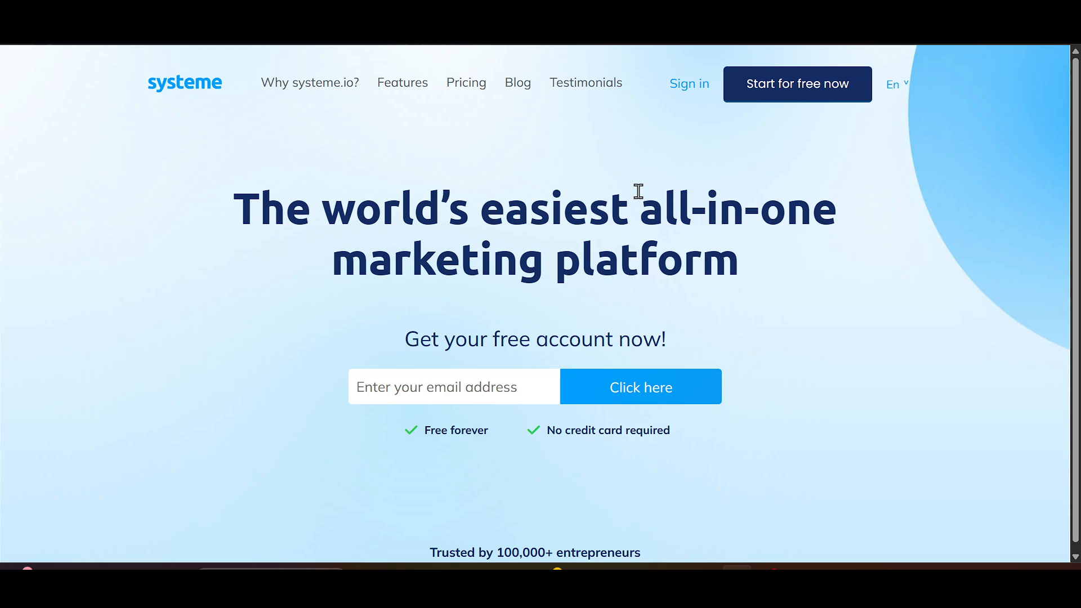
click(475, 383)
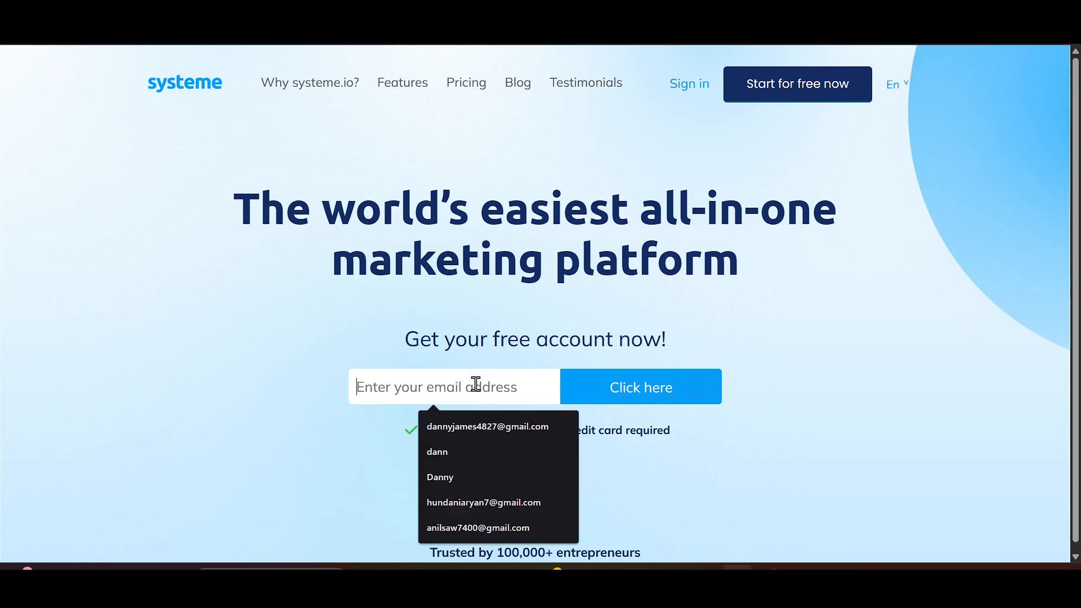
click(474, 437)
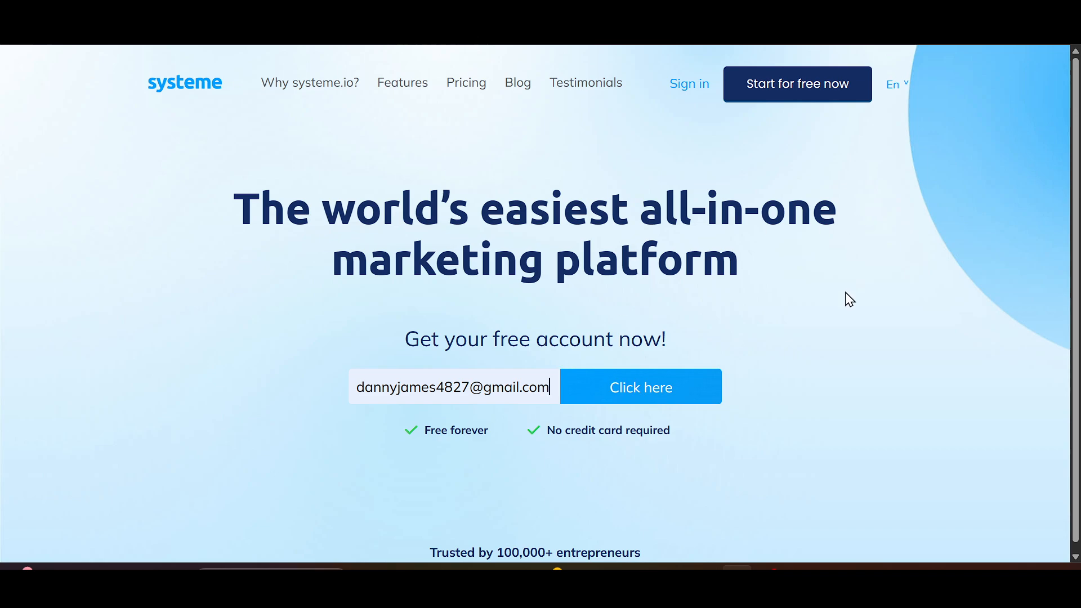
key(BackSpace)
key(BackSpace)
key(BackSpace)
key(BackSpace)
key(BackSpace)
key(BackSpace)
key(BackSpace)
key(BackSpace)
key(BackSpace)
key(BackSpace)
key(BackSpace)
key(BackSpace)
key(BackSpace)
key(BackSpace)
key(BackSpace)
key(BackSpace)
key(BackSpace)
key(BackSpace)
key(BackSpace)
key(BackSpace)
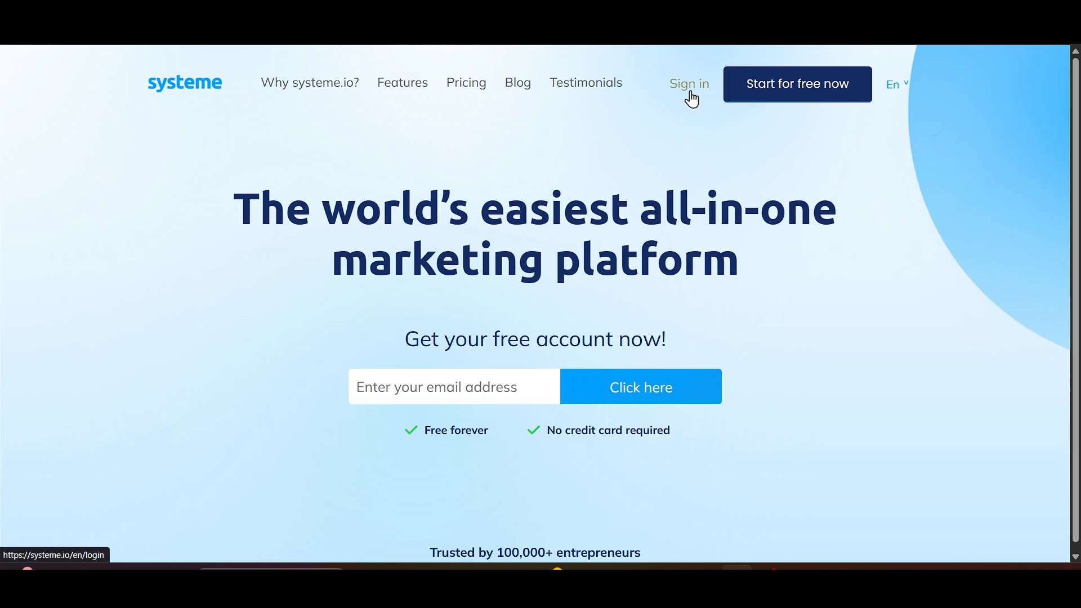
- Sign in to the account and open the Sales funnels list
click(690, 90)
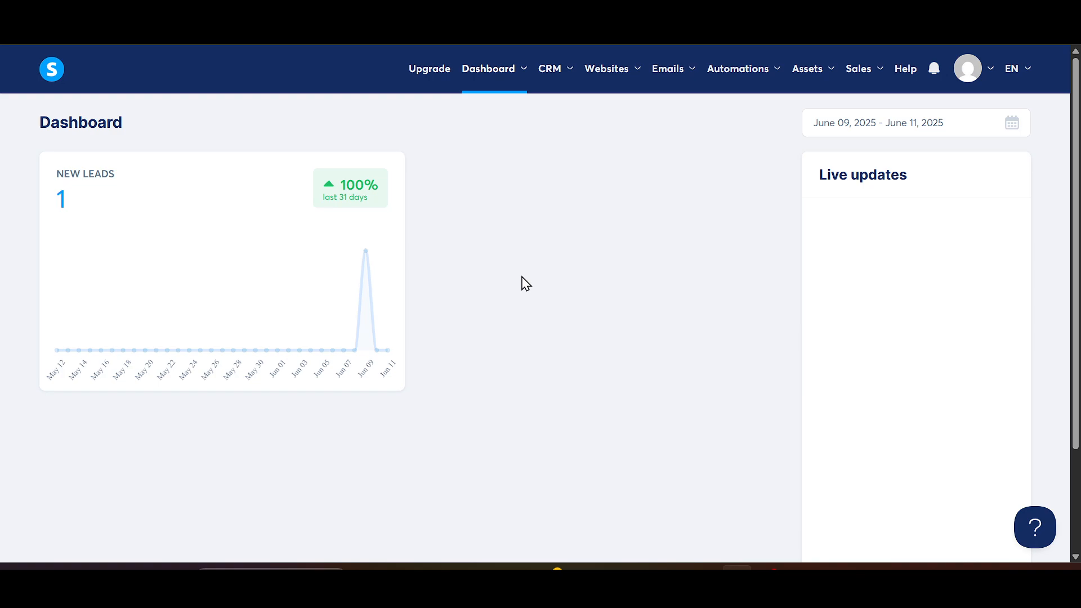
mouse_move(615, 84)
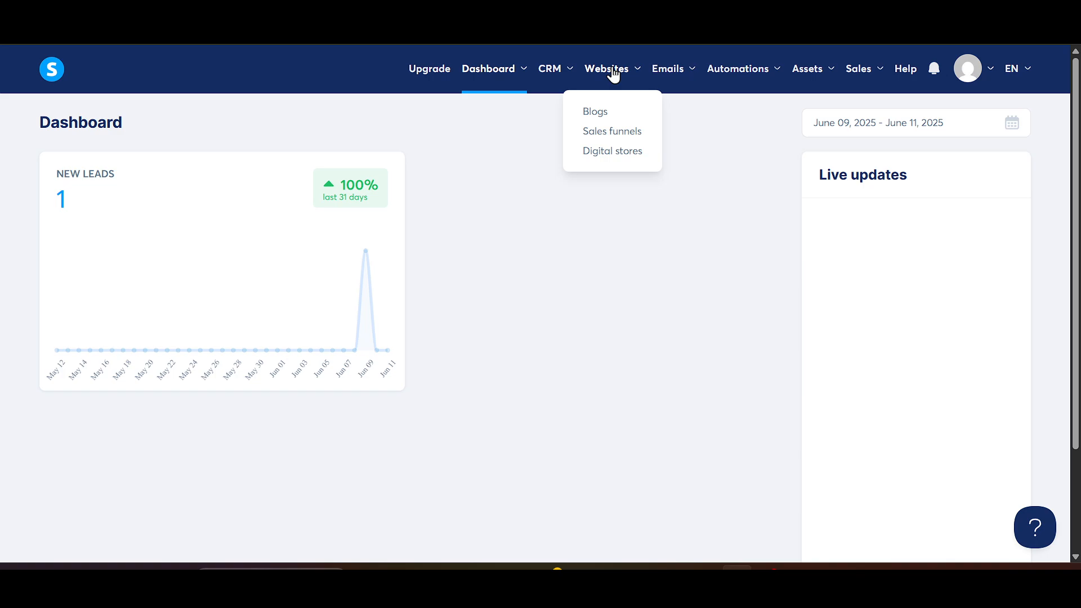
click(604, 140)
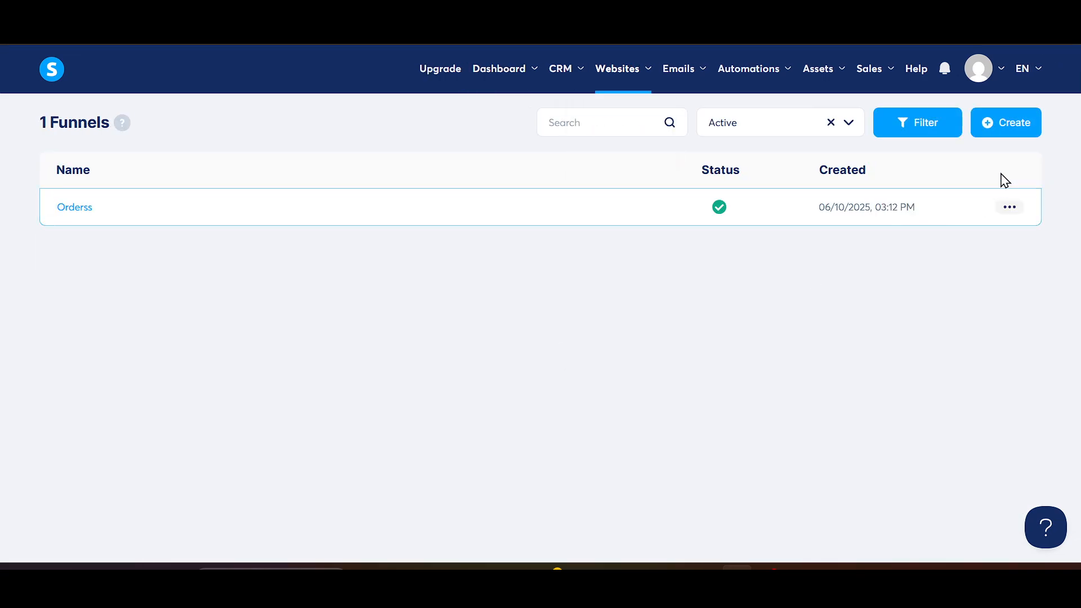
- Start creating a new funnel named Payments with the Custom funnel goal
click(1016, 142)
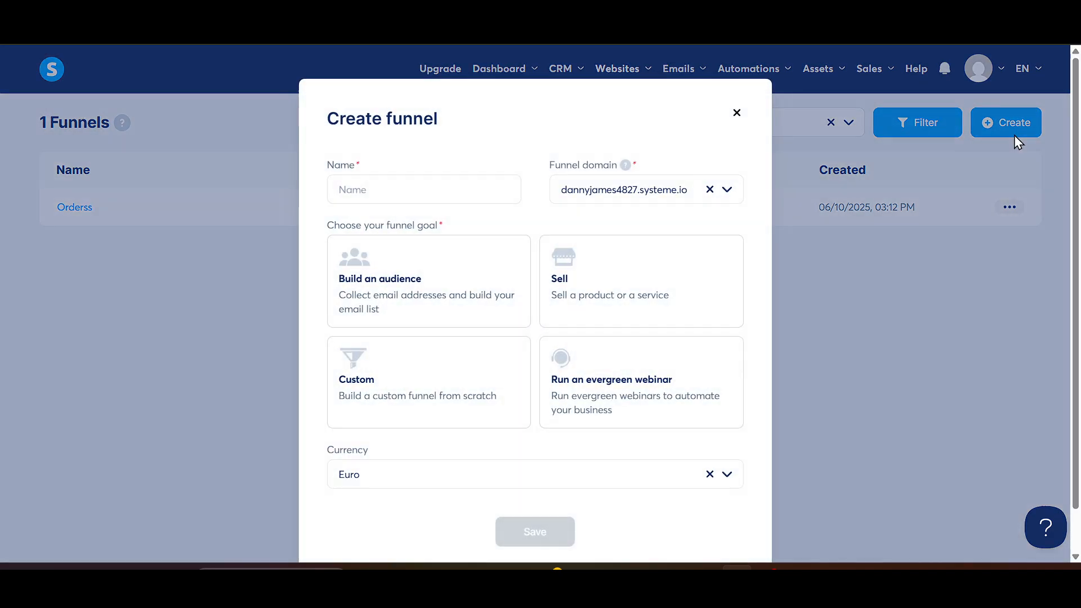
click(506, 182)
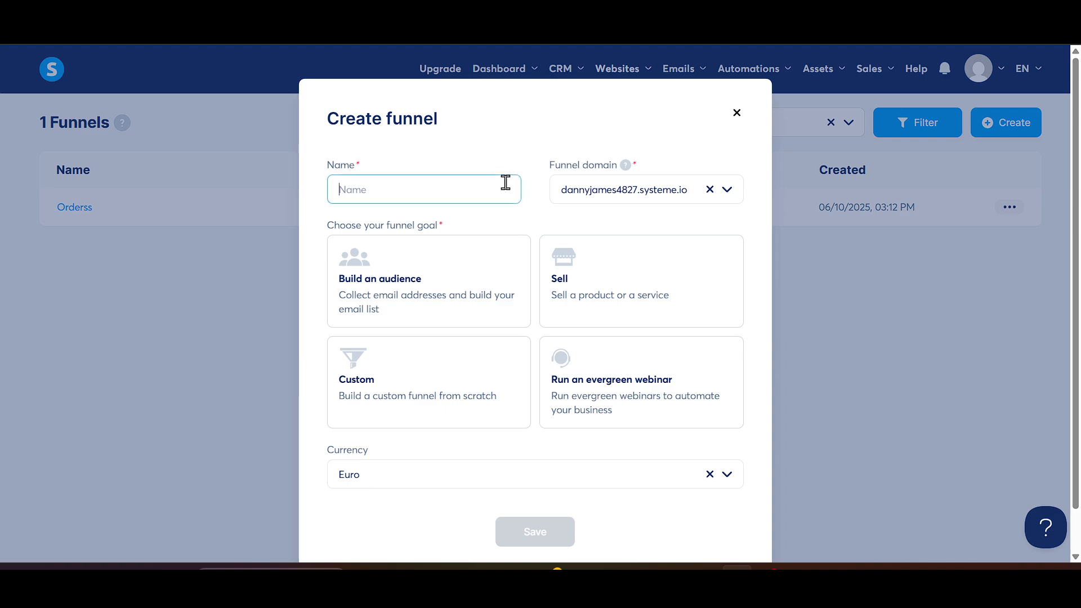
text(Payments)
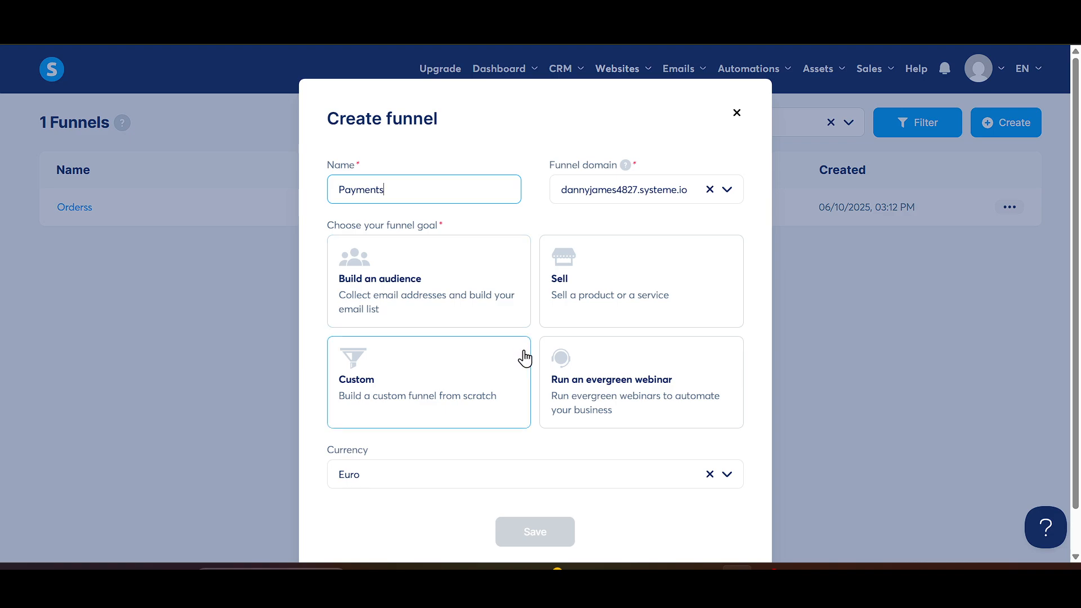
click(448, 382)
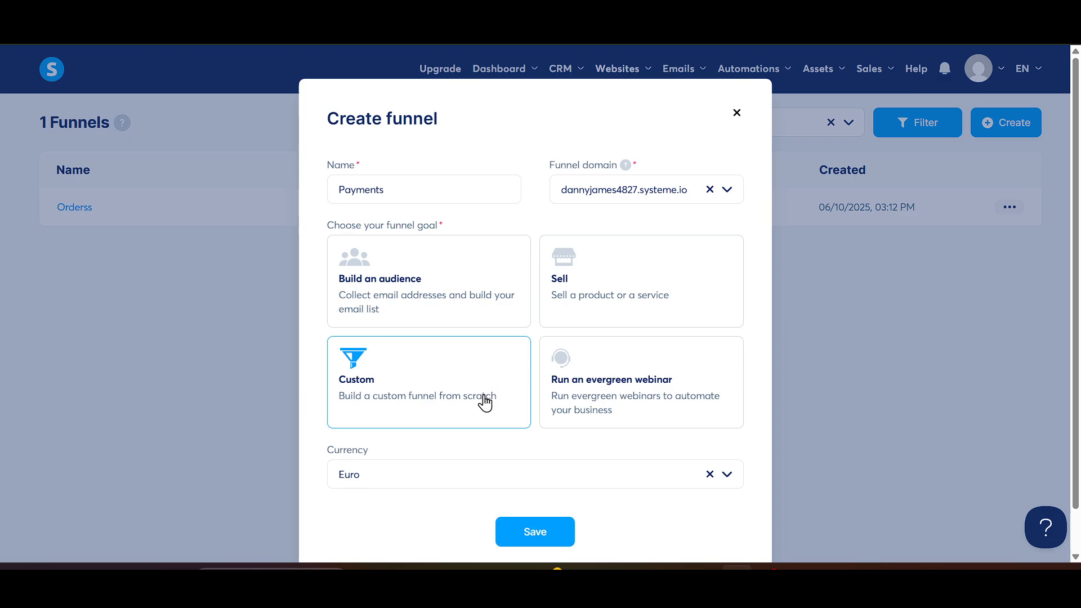
- Keep Euro as the funnel currency and save the new funnel
click(579, 476)
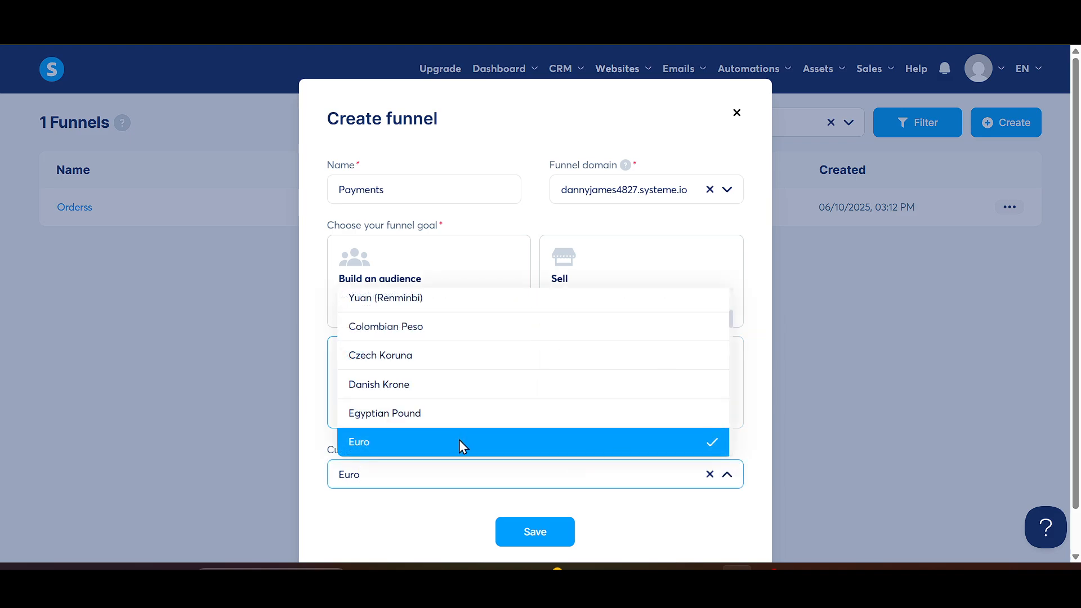
scroll(512, 367, down, 2)
click(505, 366)
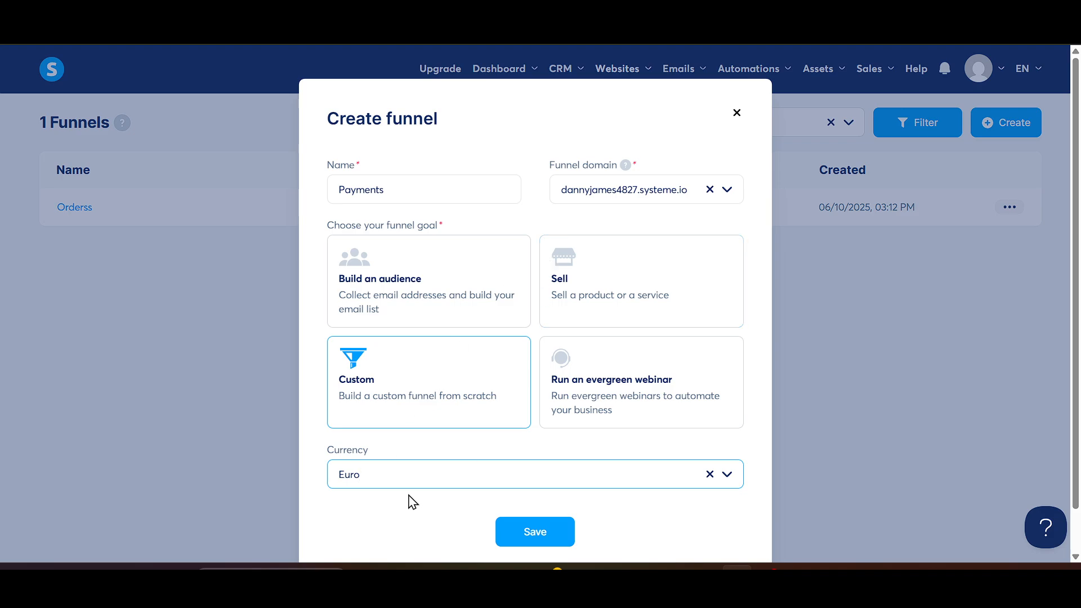
click(481, 479)
scroll(527, 358, down, 2)
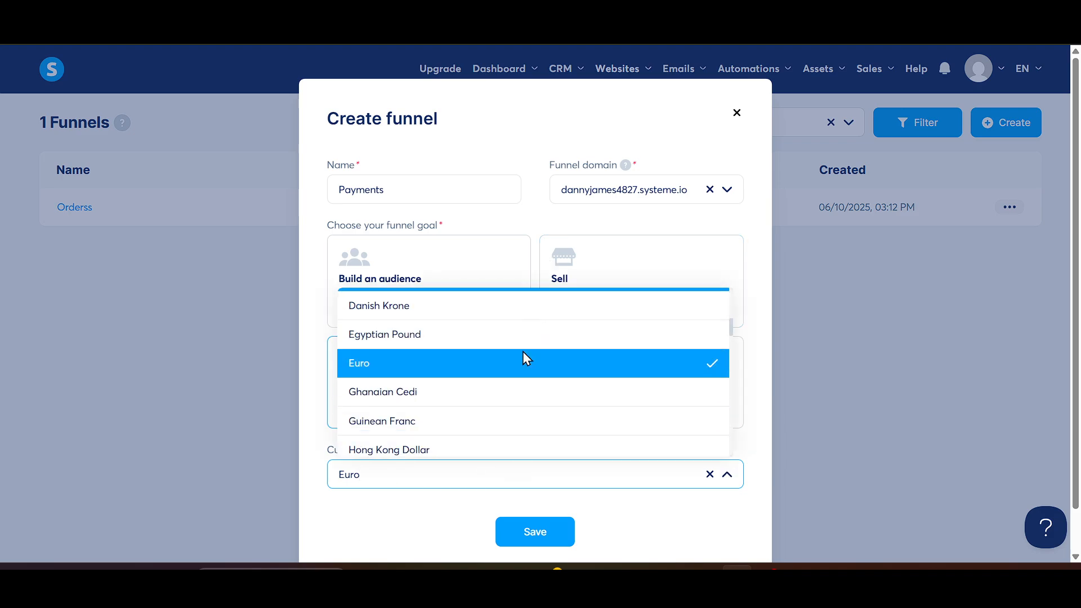
scroll(524, 352, down, 5)
scroll(524, 353, up, 7)
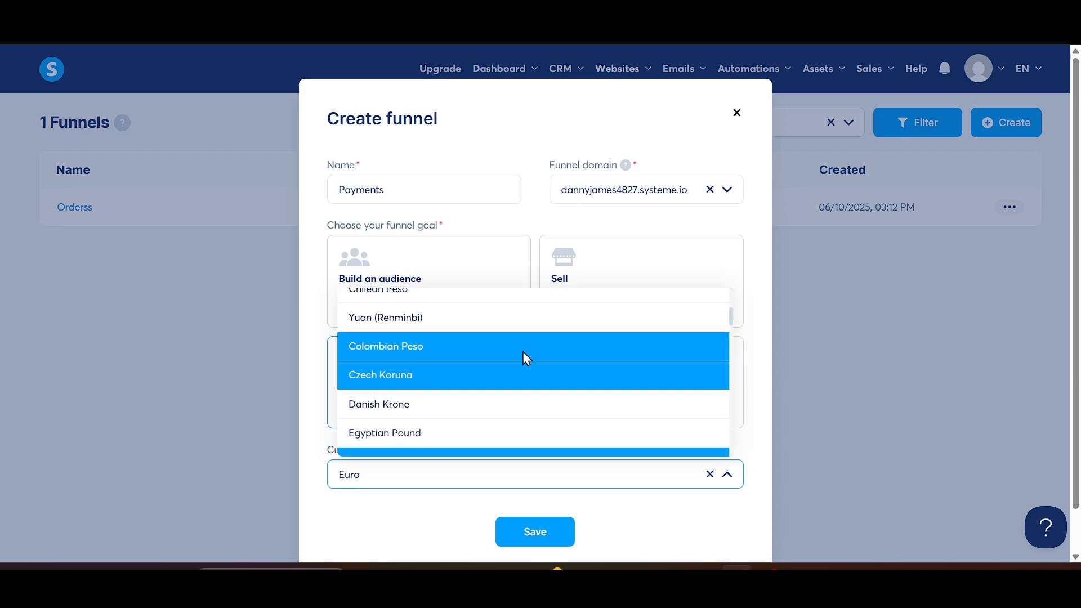
click(531, 483)
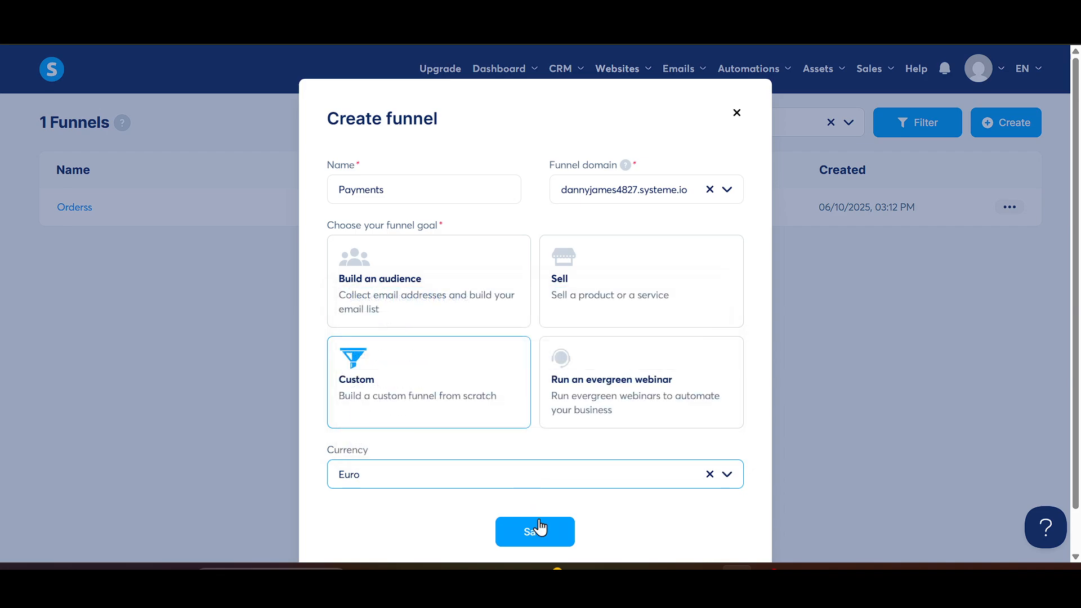
click(542, 541)
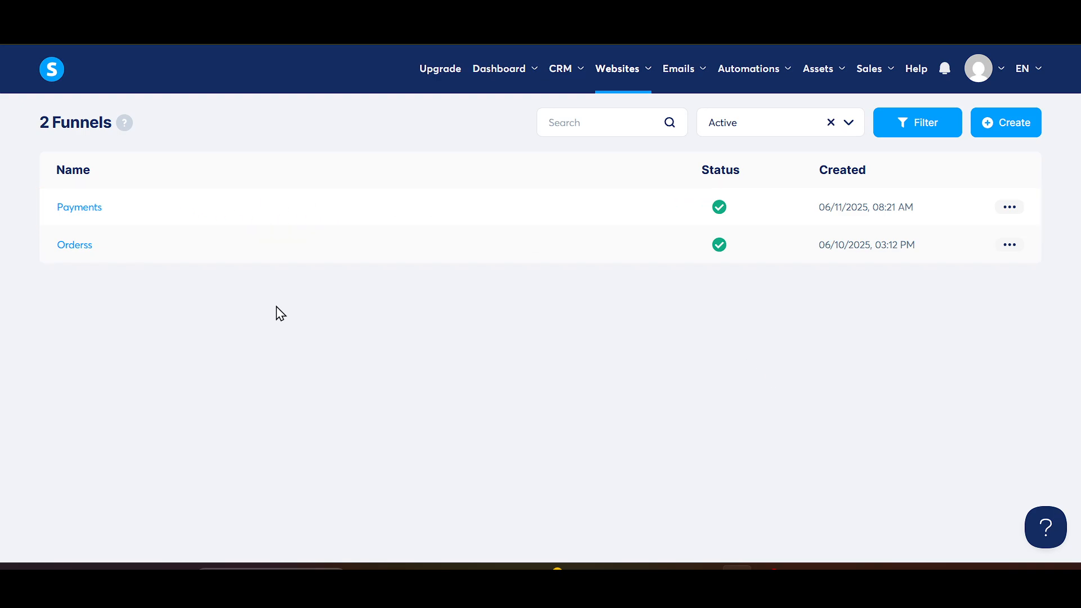
- Open the Payments funnel and add a new step named Payments
click(81, 216)
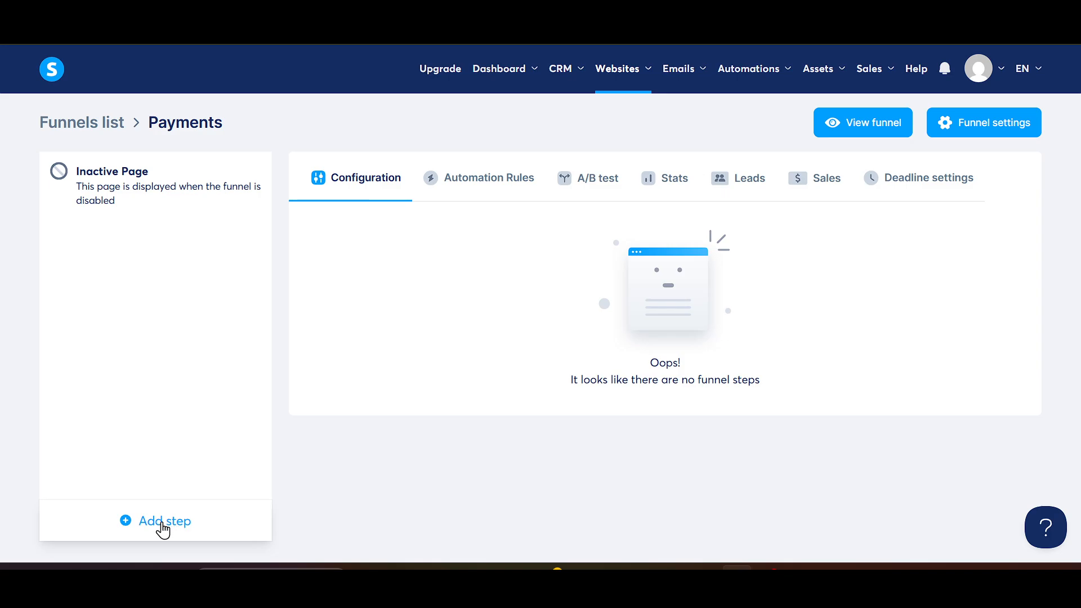
click(162, 529)
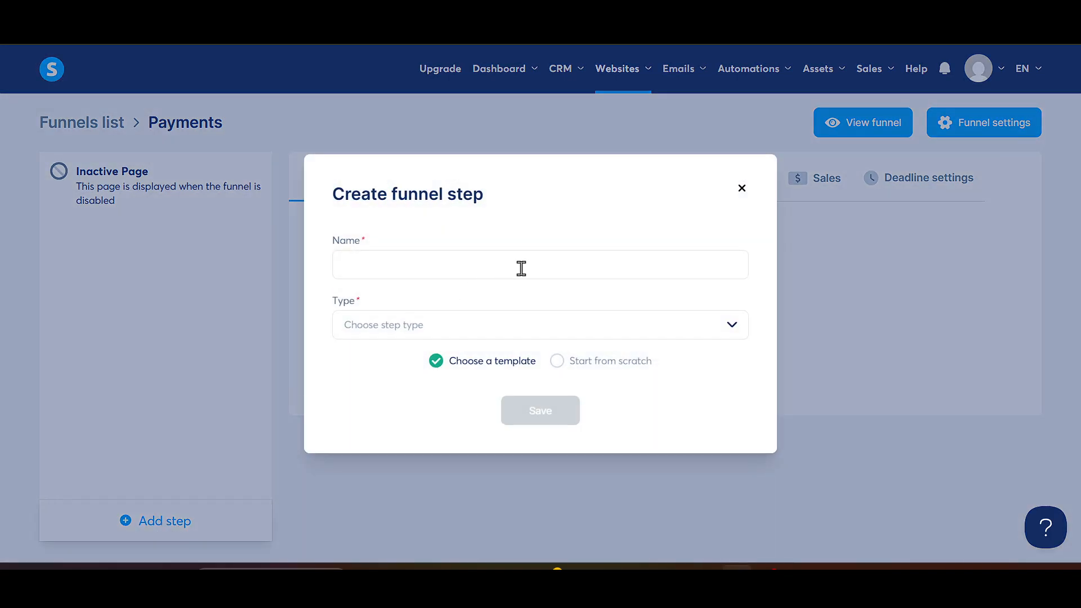
click(535, 268)
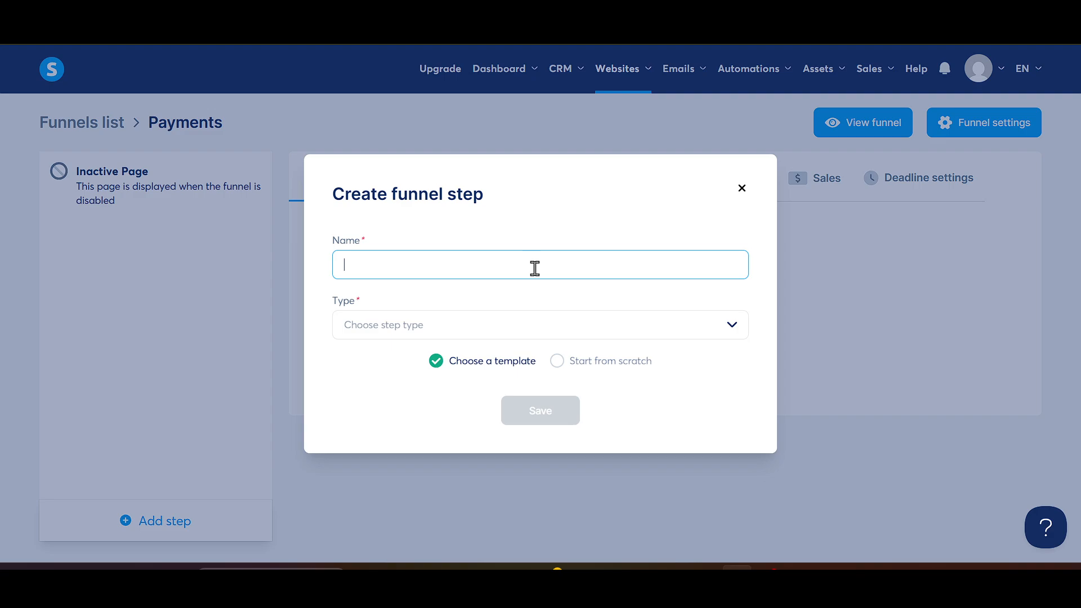
text(Payments)
- Set the step type to Upsell, keep the template option, and save the step
click(506, 329)
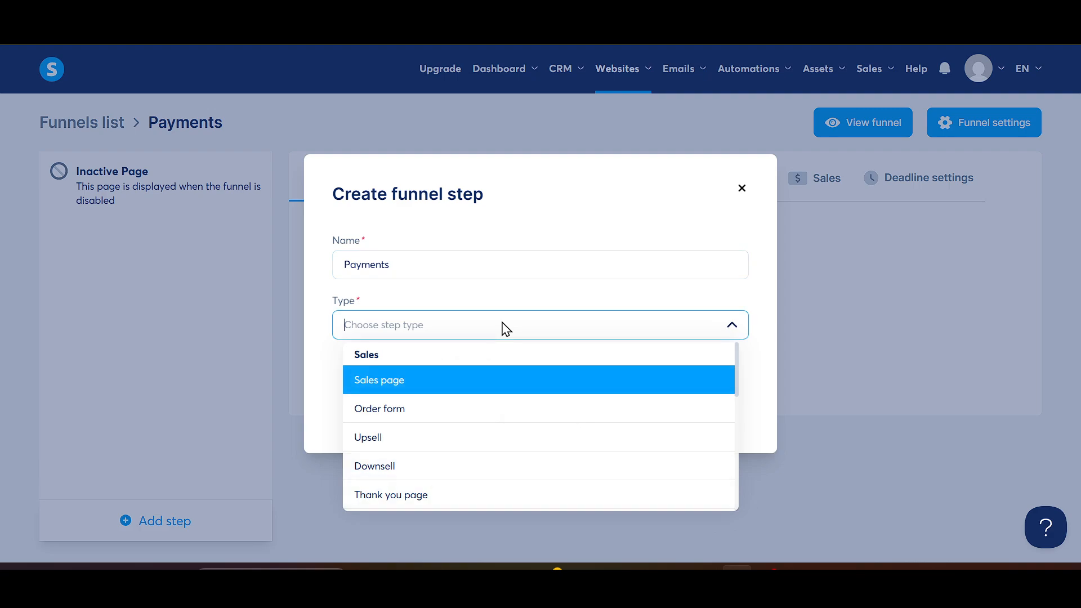
scroll(559, 403, down, 3)
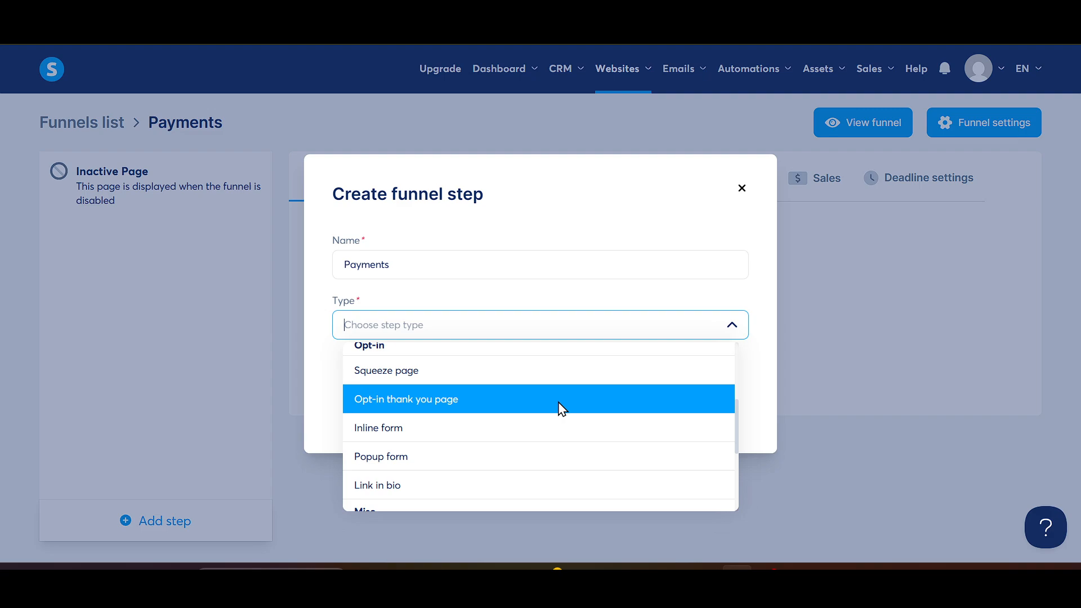
click(435, 378)
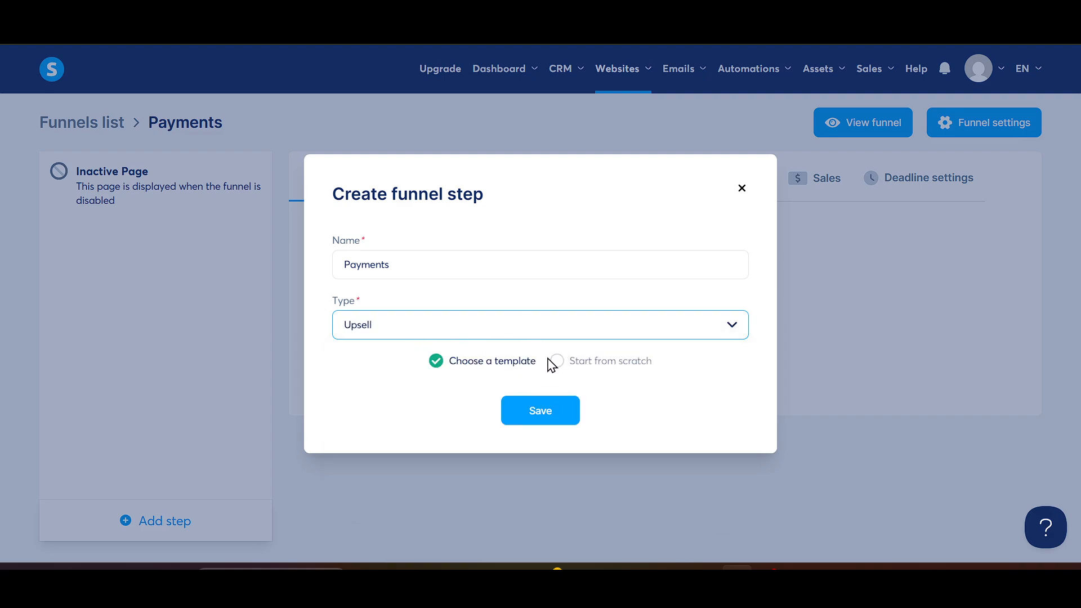
click(541, 417)
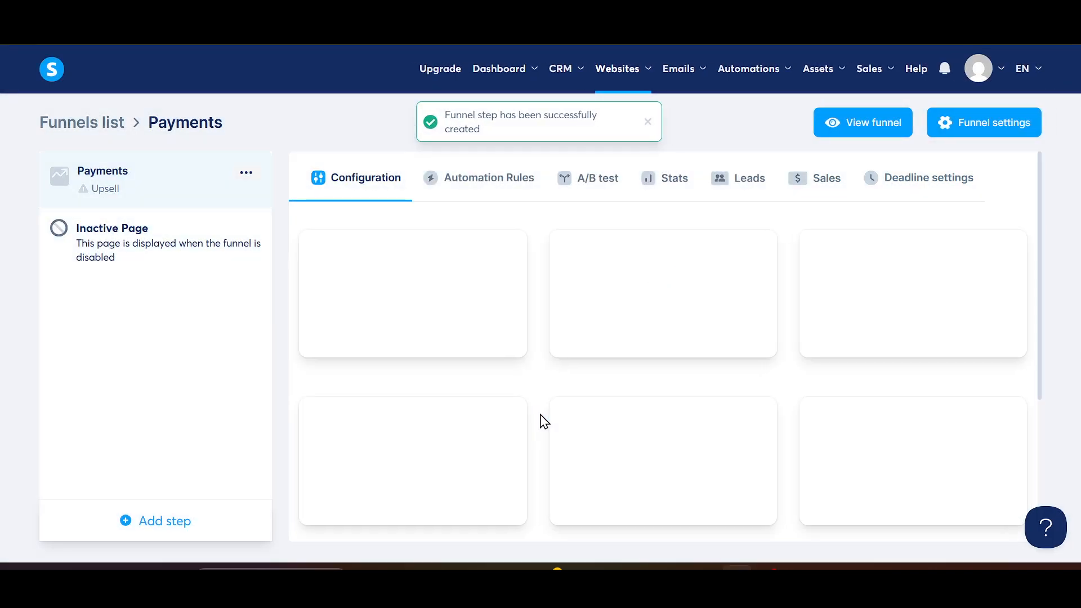
- Select the dark green "What's your main value proposition?" template for the upsell step
mouse_move(738, 249)
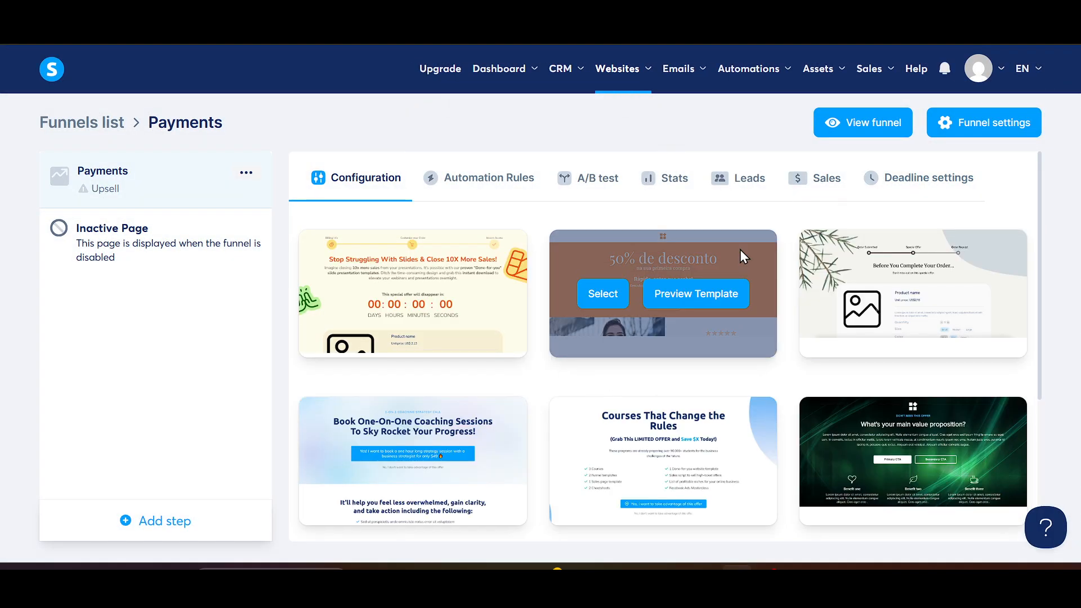
scroll(896, 376, down, 2)
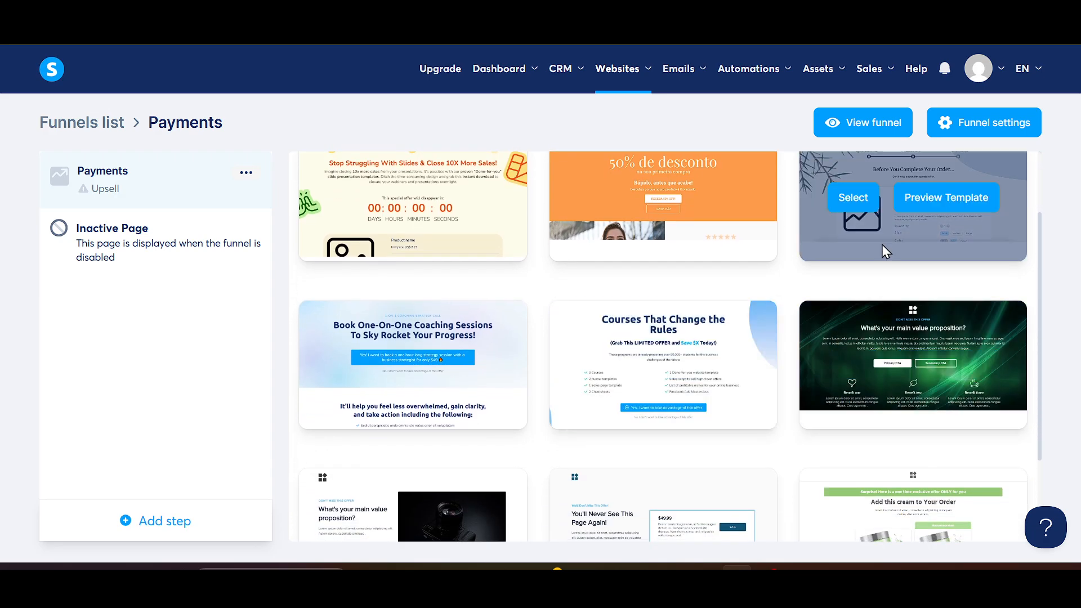
mouse_move(886, 321)
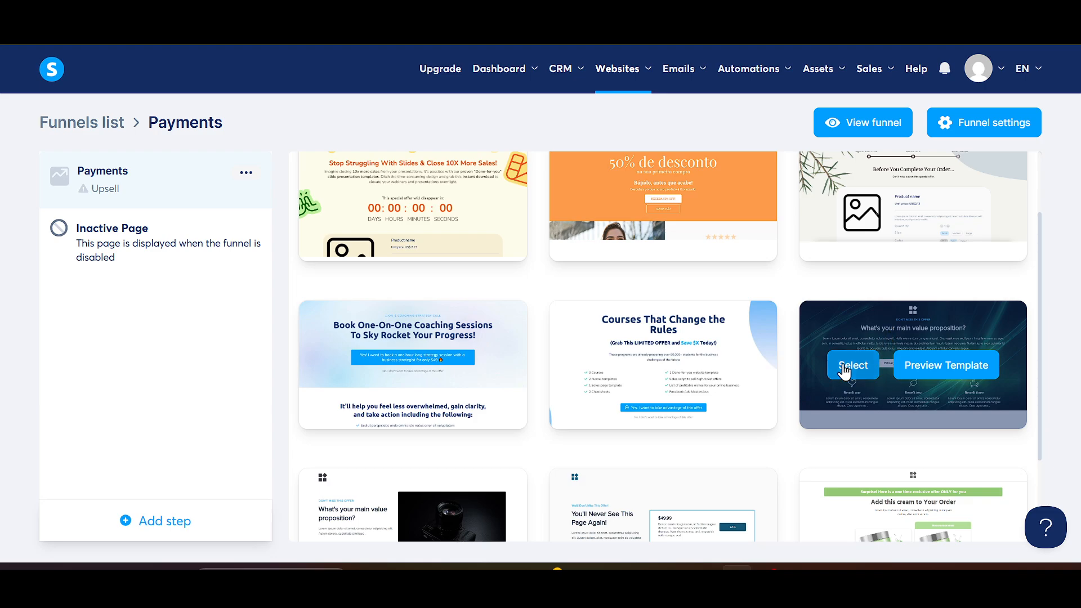
click(844, 367)
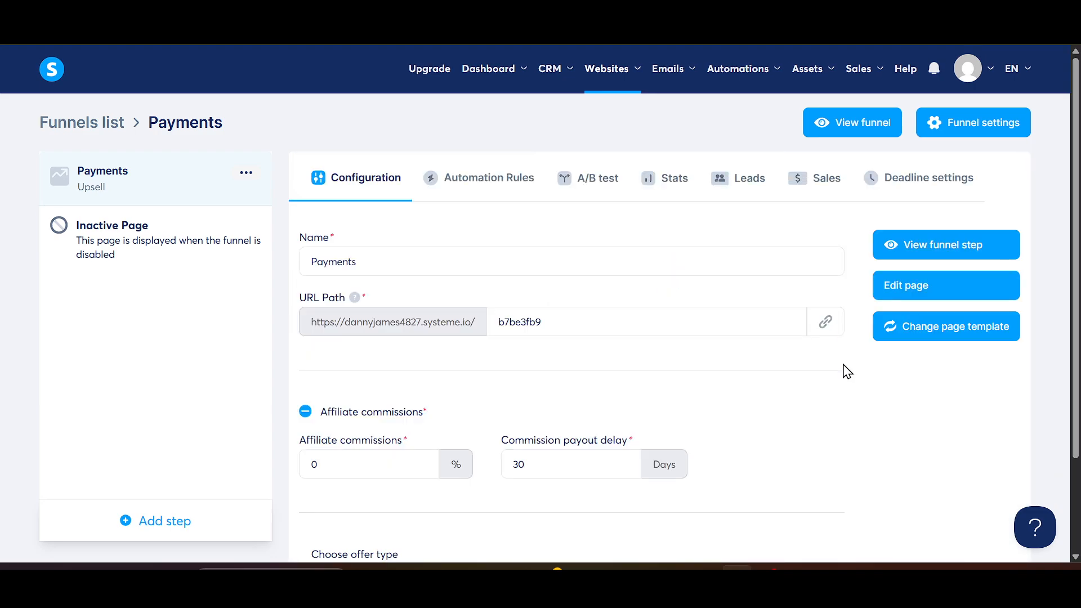
- Open the page editor and look through the elements panel, especially the Payment elements
click(955, 292)
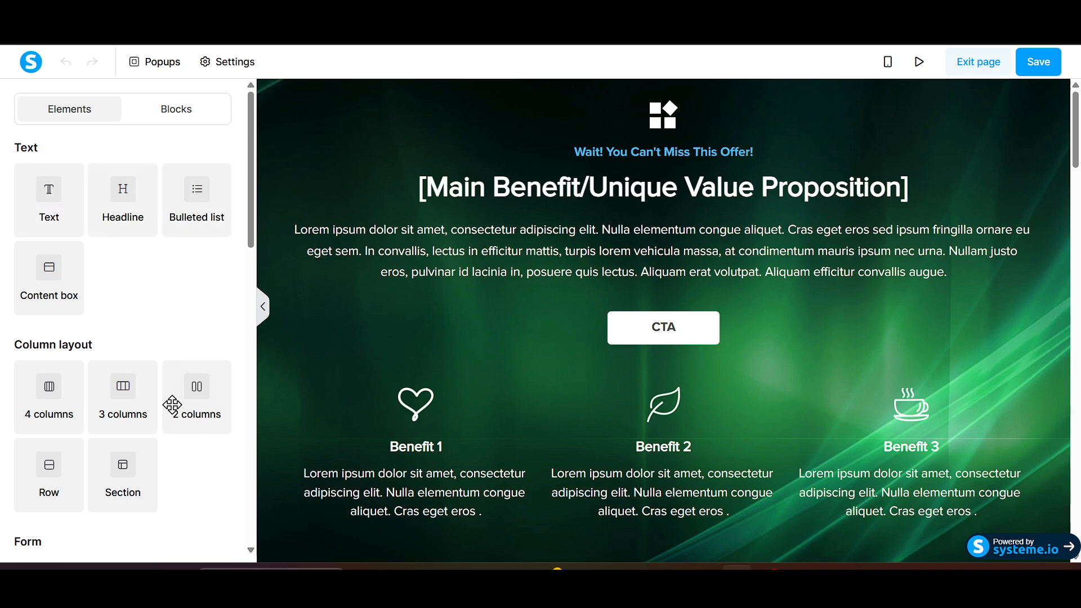
scroll(180, 416, down, 2)
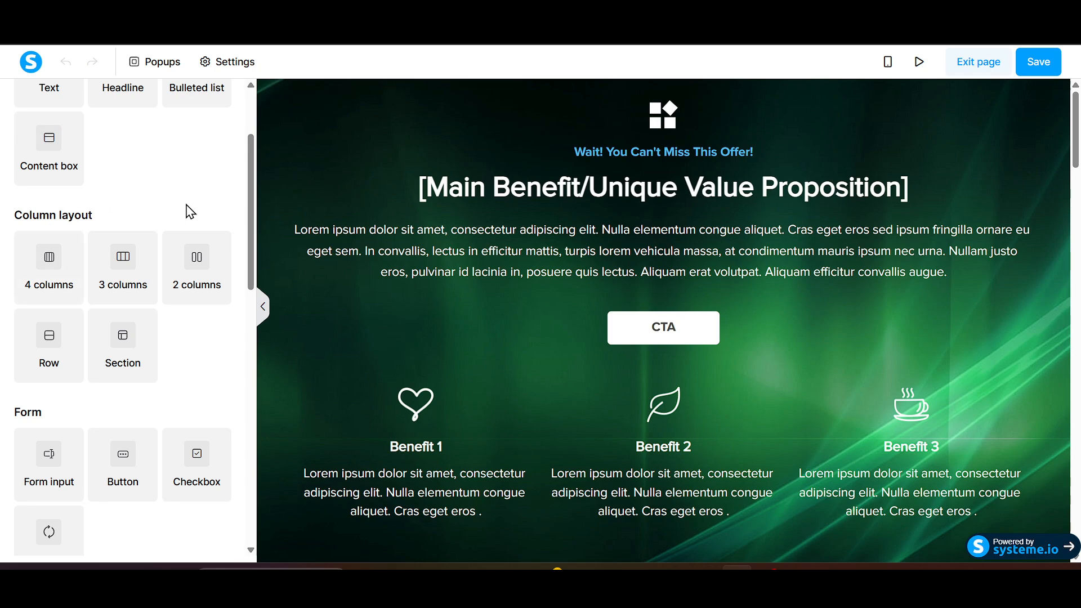
scroll(191, 360, down, 1)
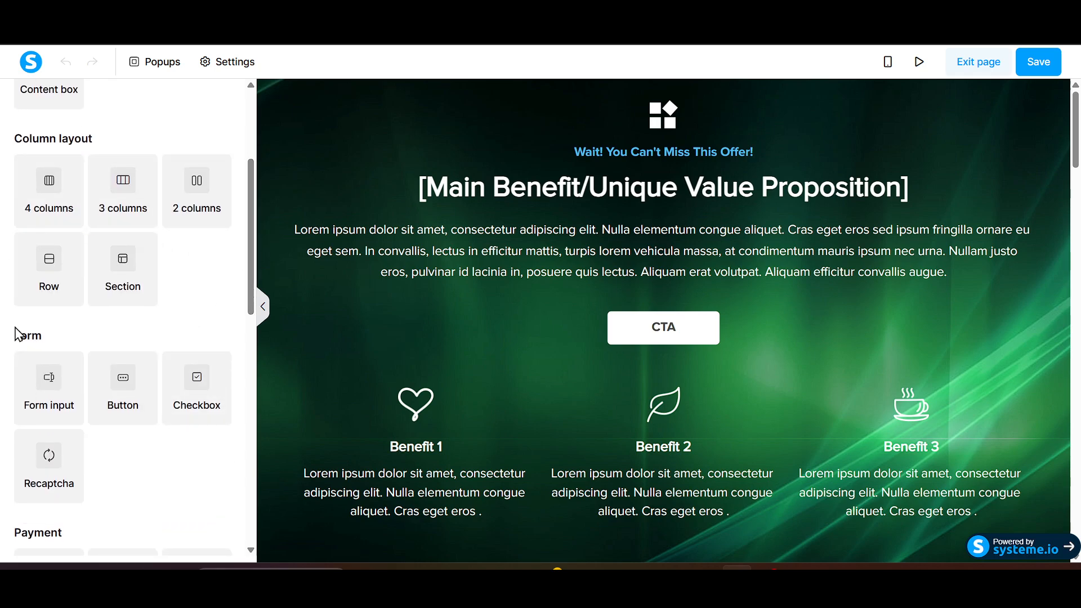
scroll(147, 394, down, 2)
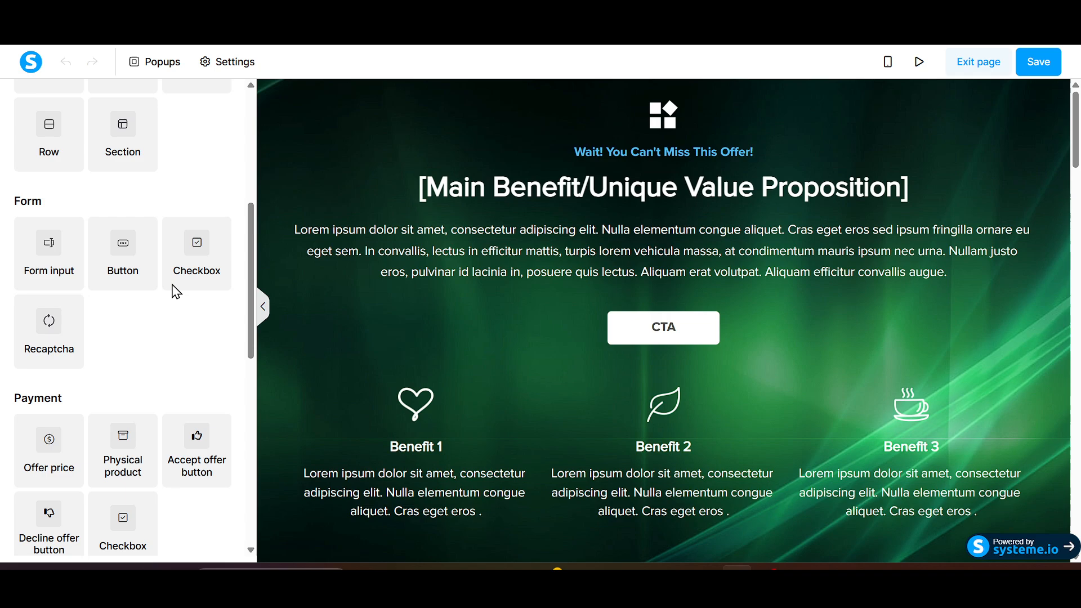
scroll(169, 357, down, 2)
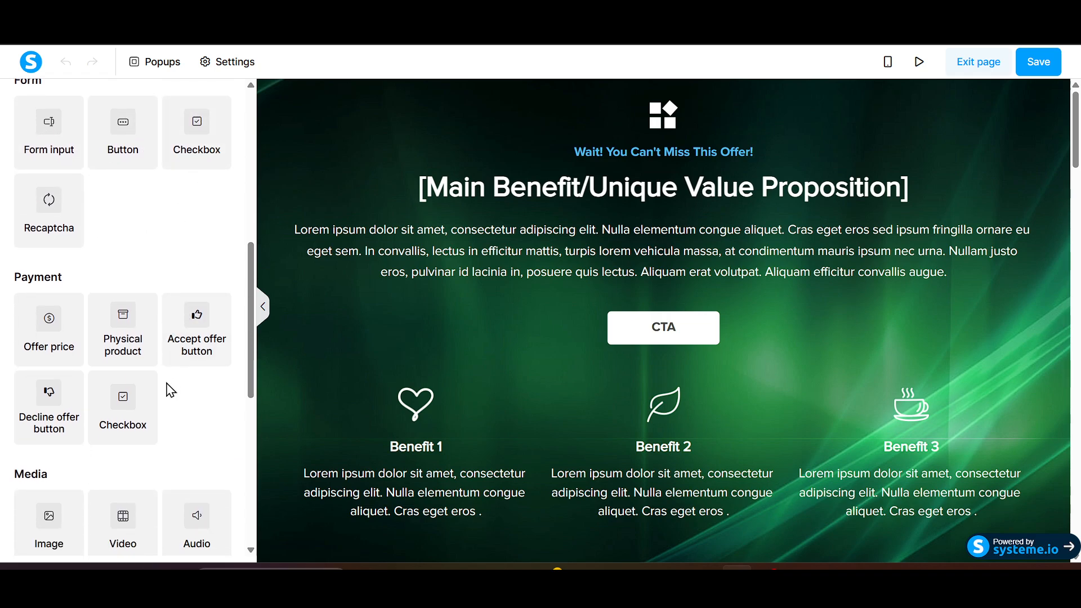
scroll(166, 395, down, 1)
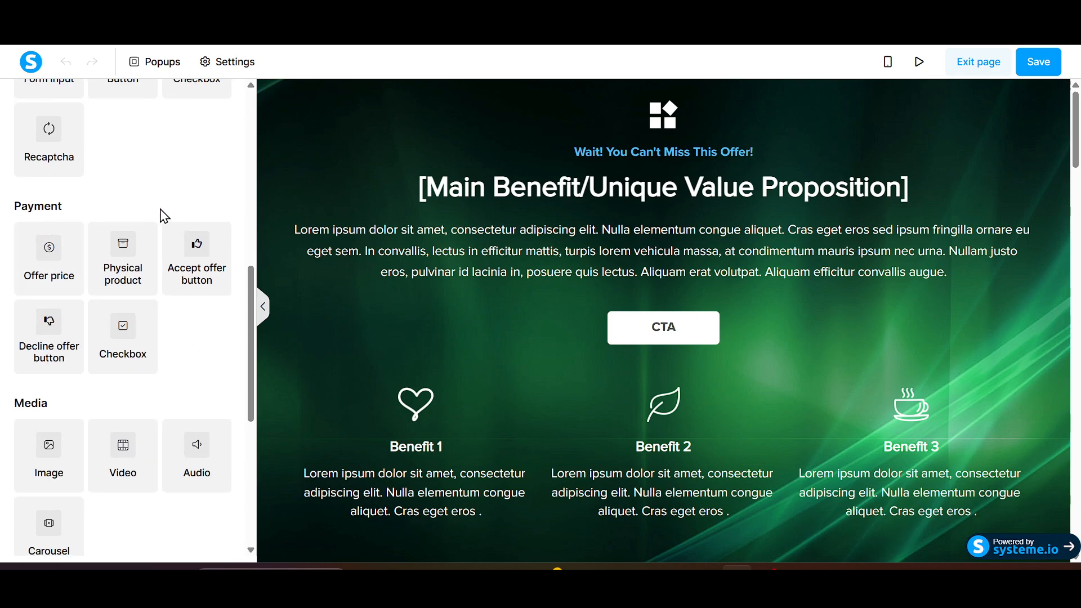
scroll(219, 293, down, 1)
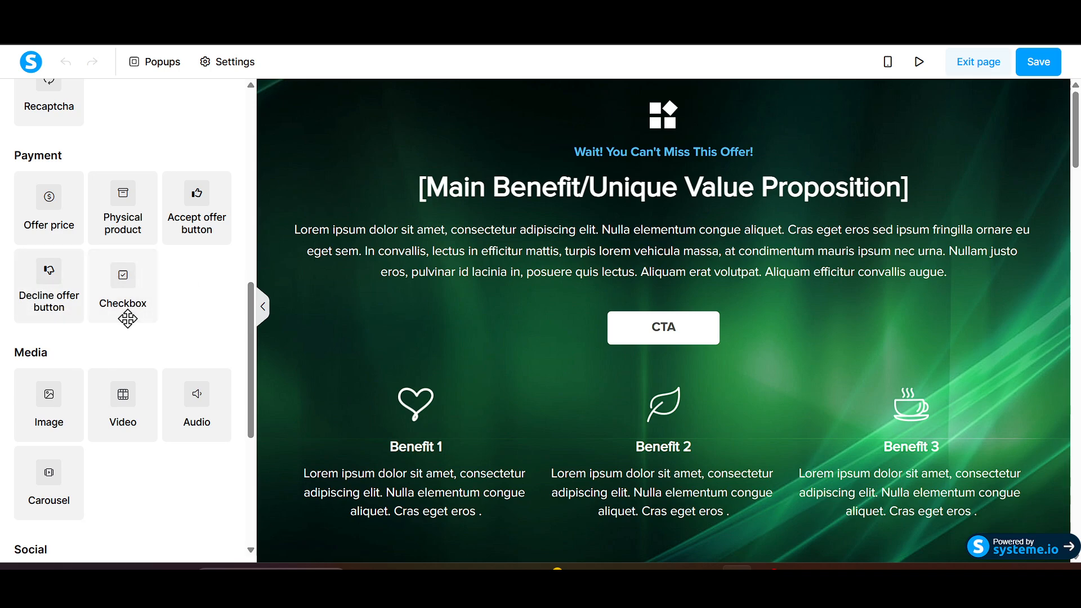
scroll(127, 321, down, 3)
scroll(131, 326, down, 1)
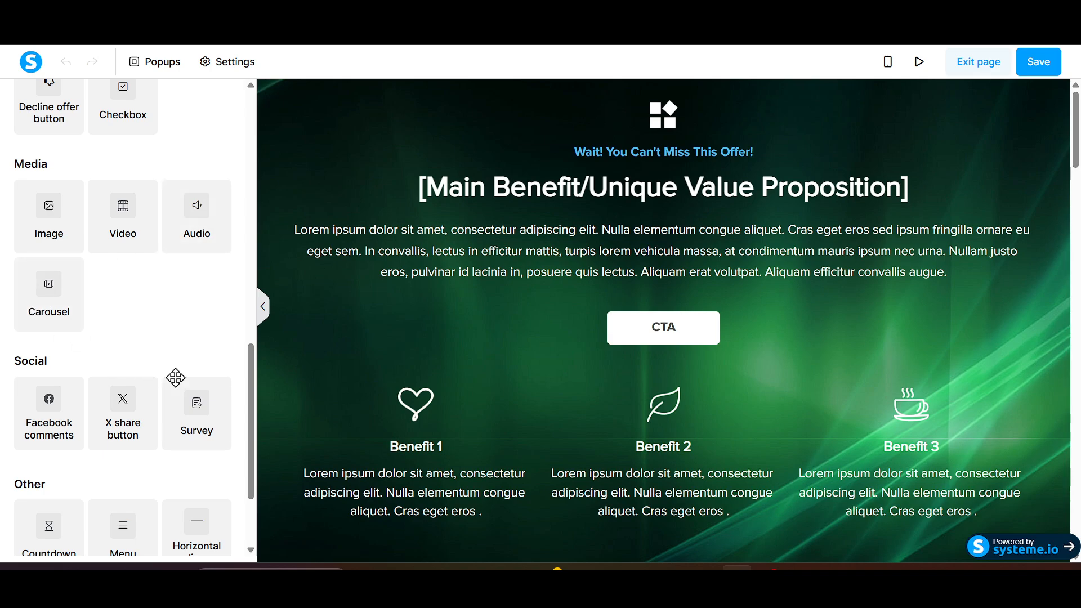
scroll(174, 379, down, 3)
scroll(105, 376, down, 1)
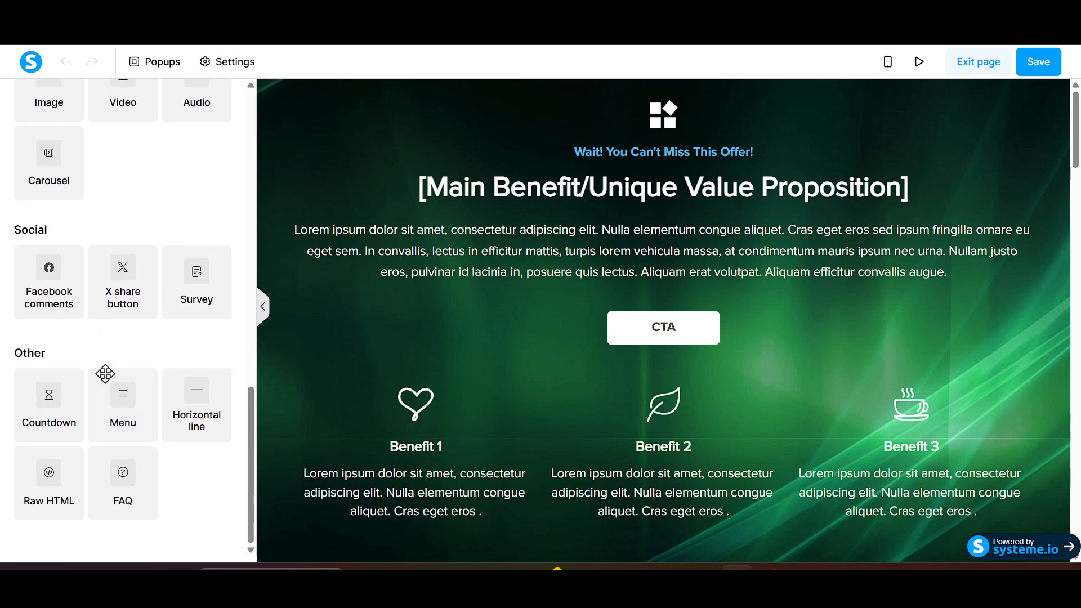
scroll(105, 373, up, 15)
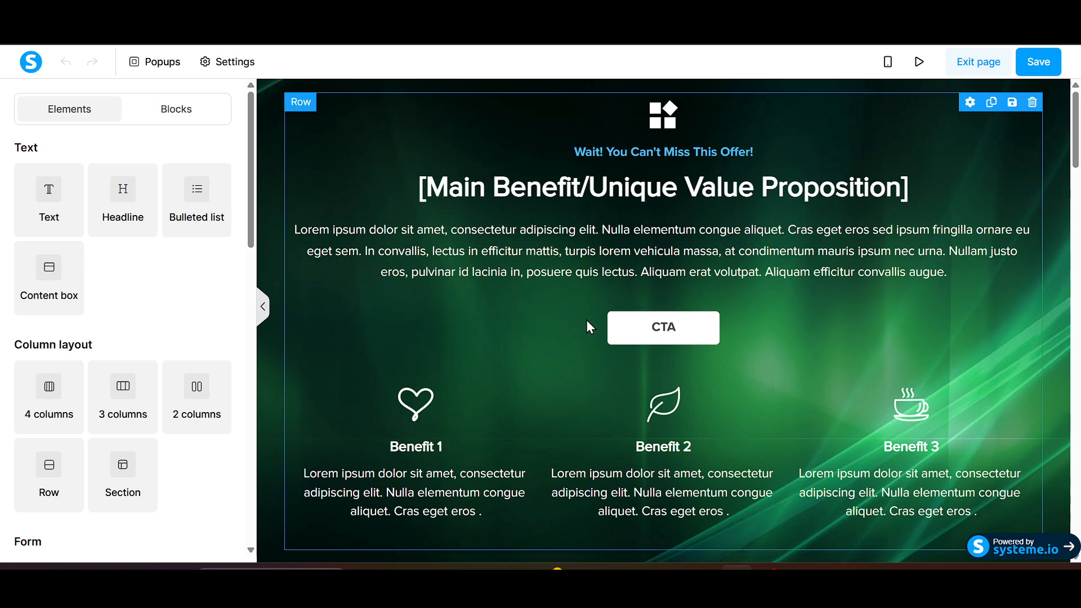
- Delete the last two sentences, from "Nullam justo" to "augue.", from the body paragraph under the headline and save the page
click(600, 247)
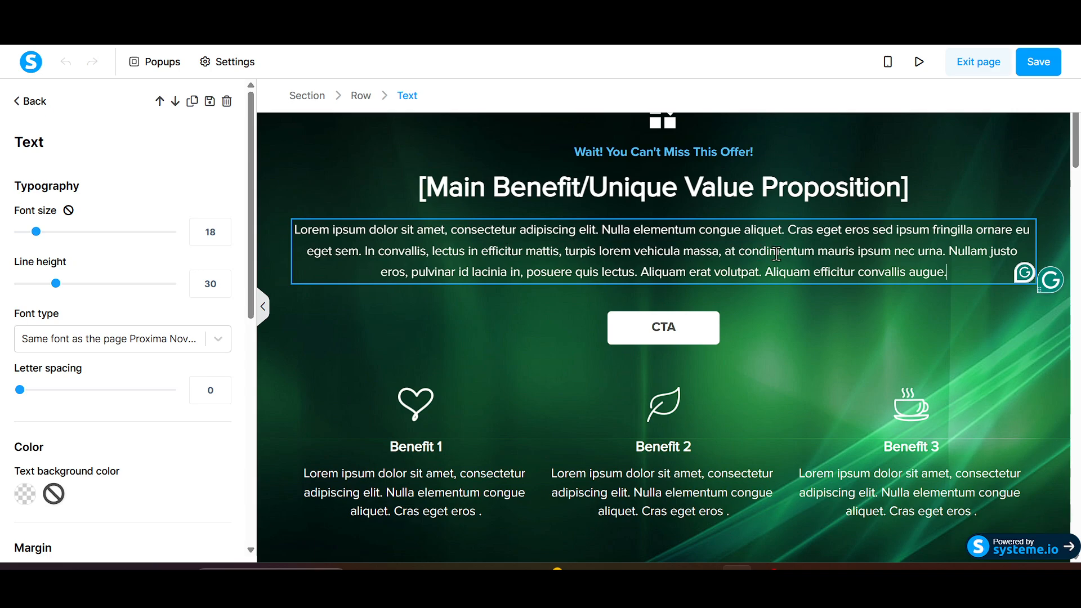
drag(960, 272, 947, 254)
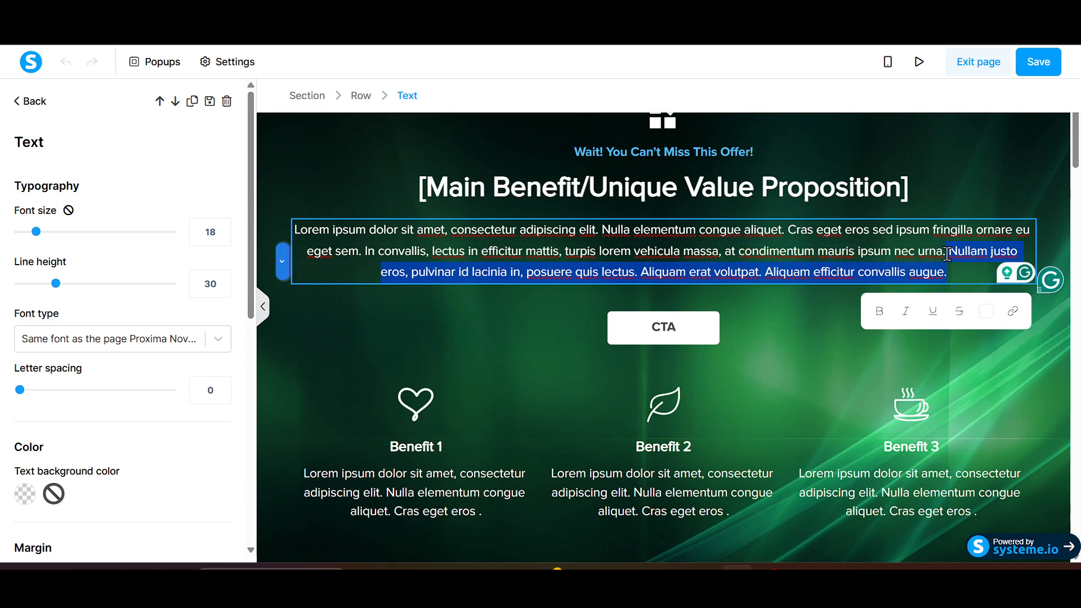
key(BackSpace)
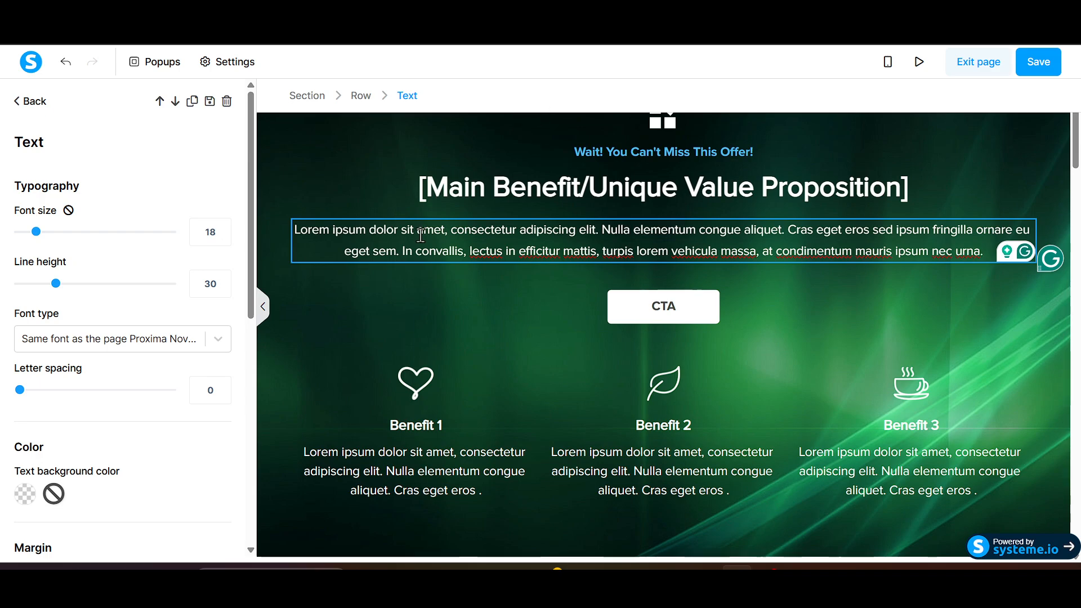
click(564, 180)
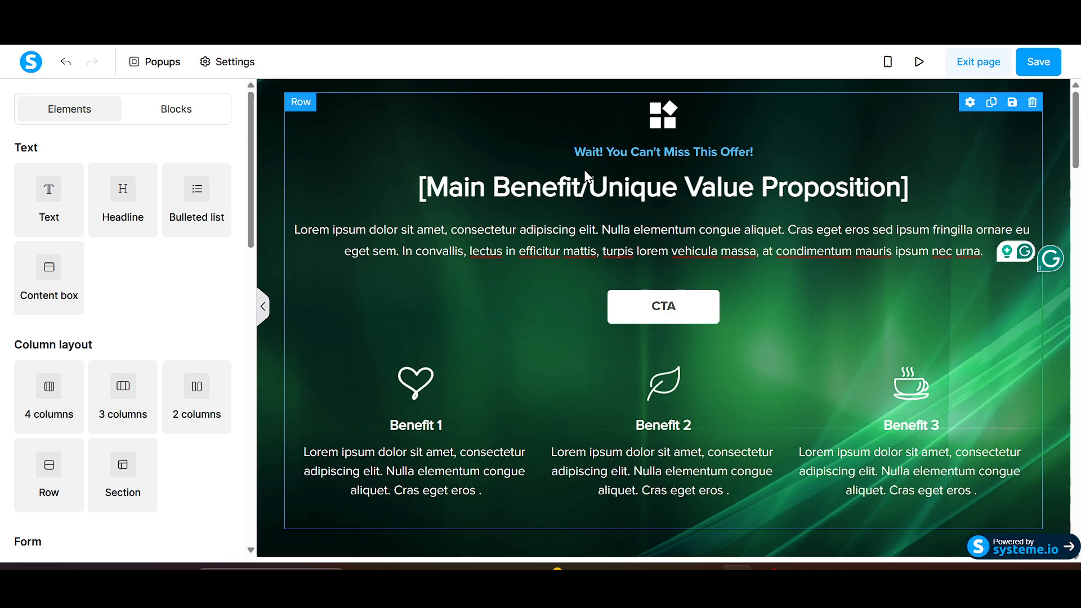
click(1048, 69)
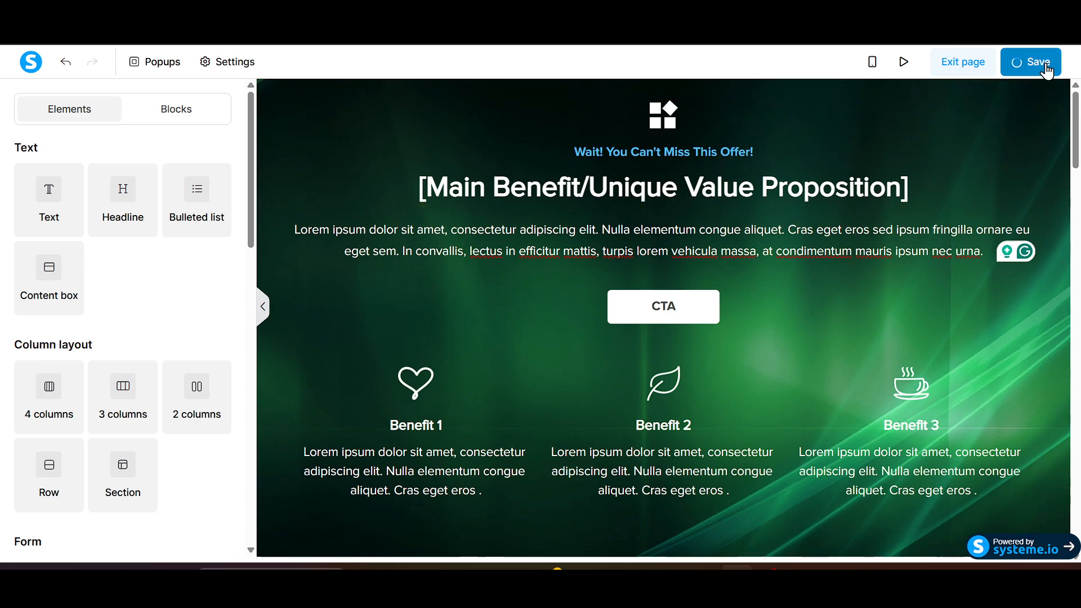